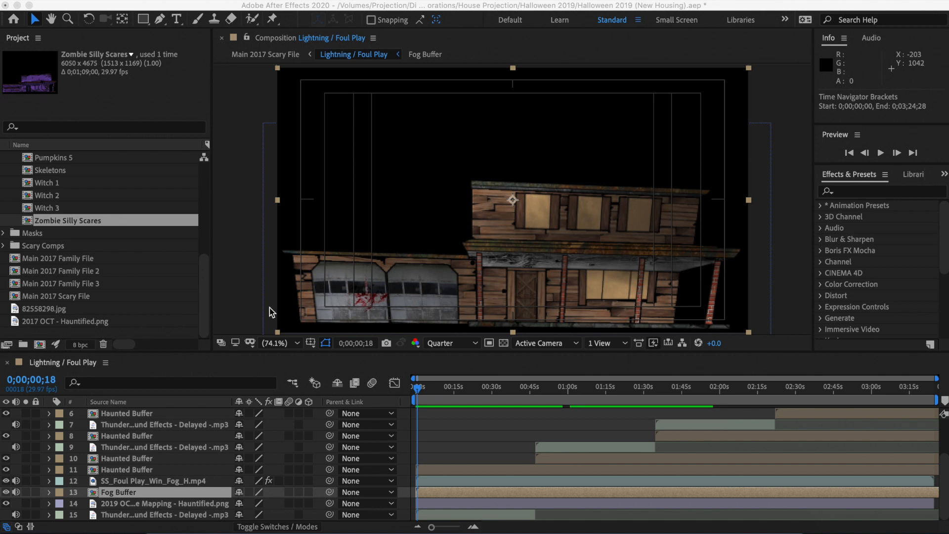
# - Preview the Lightning / Foul Play composition from the current frame, stopping at about 24 seconds
pyautogui.click(262, 304)
pyautogui.press('space')
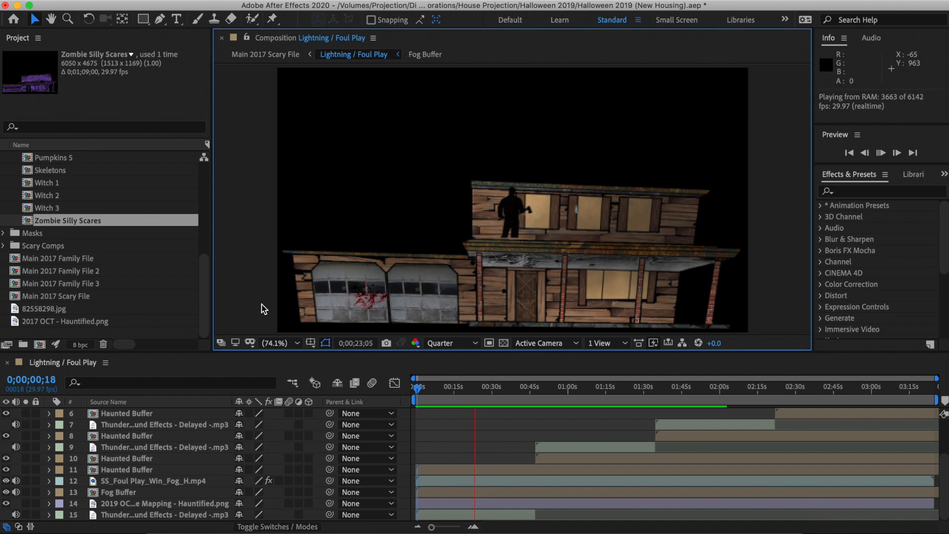
pyautogui.press('space')
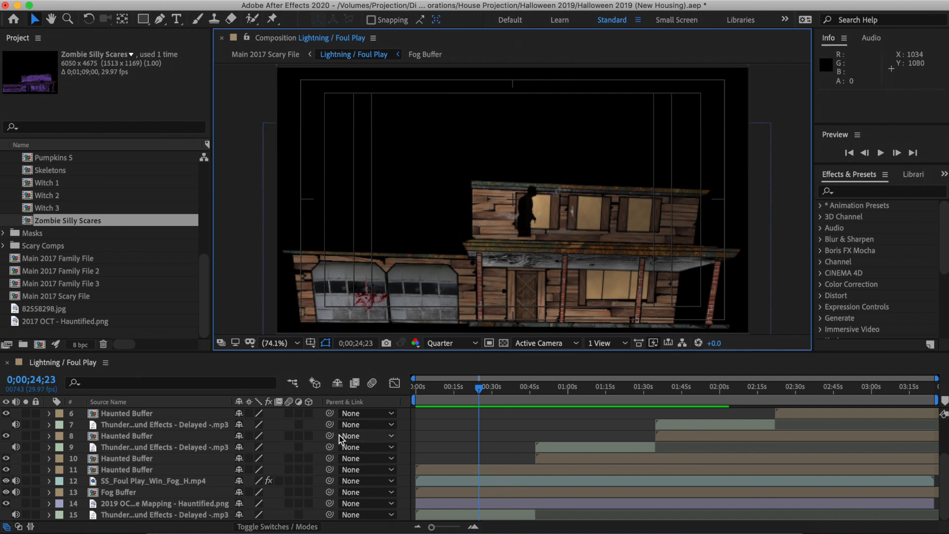
# - Inspect the transform properties of the Whole House.png layer
pyautogui.scroll(3, 214, 428)
pyautogui.click(105, 425)
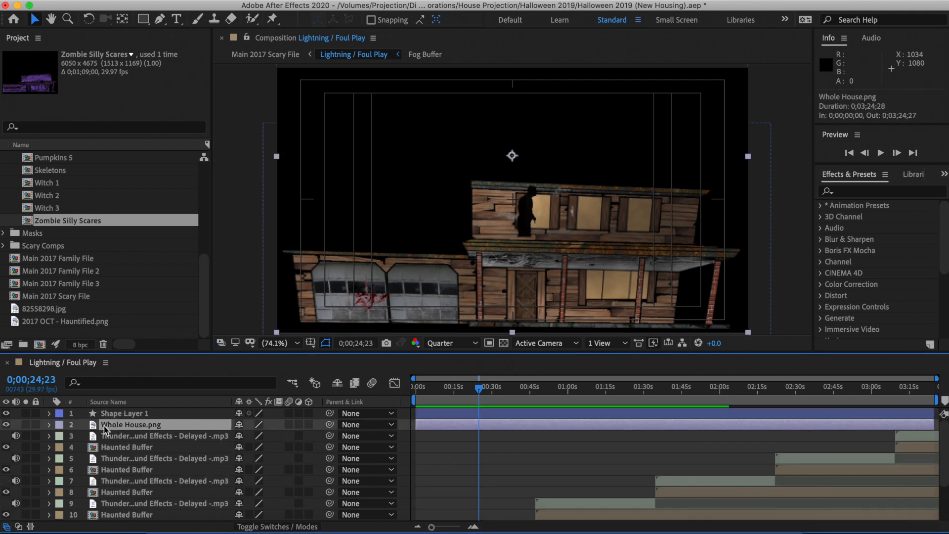
pyautogui.click(49, 425)
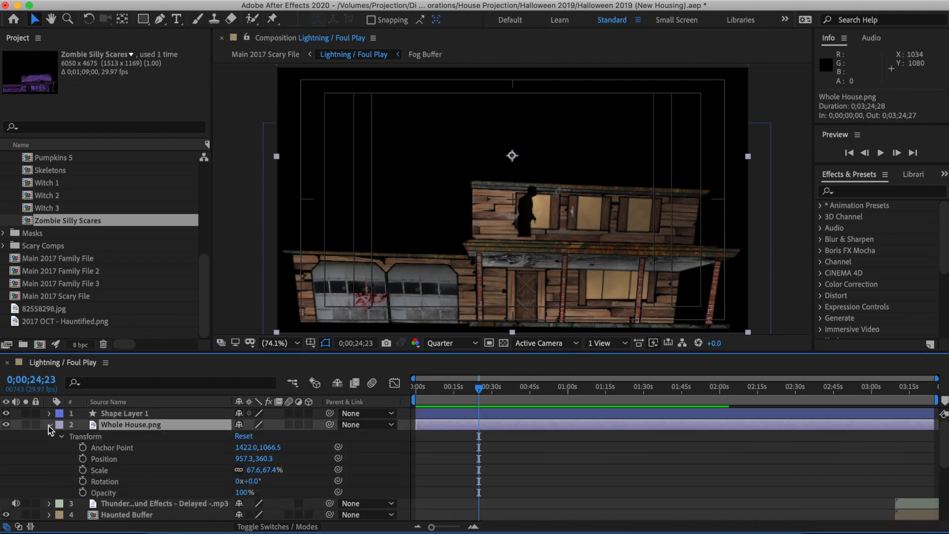
pyautogui.click(49, 425)
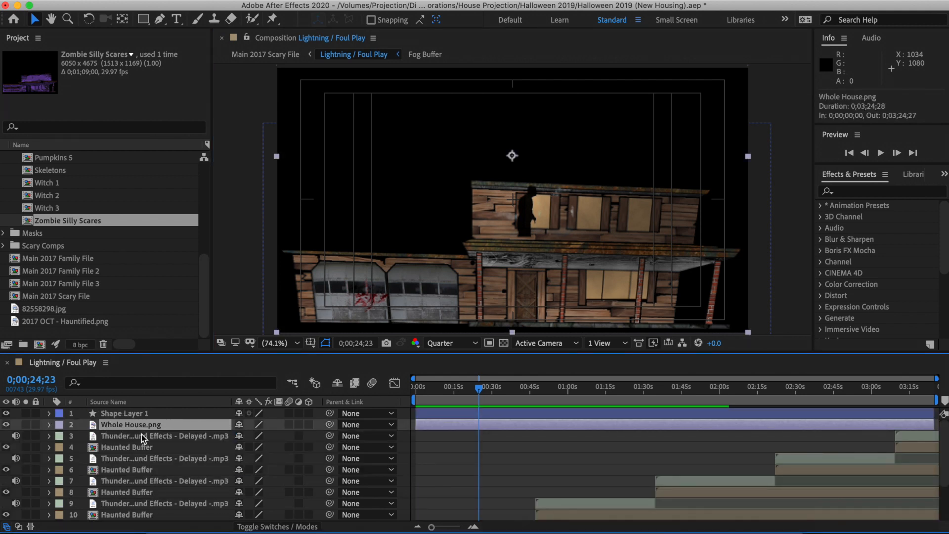
# - Inspect the transform properties of the House Mapping - Hauntified.png layer
pyautogui.scroll(-2, 139, 442)
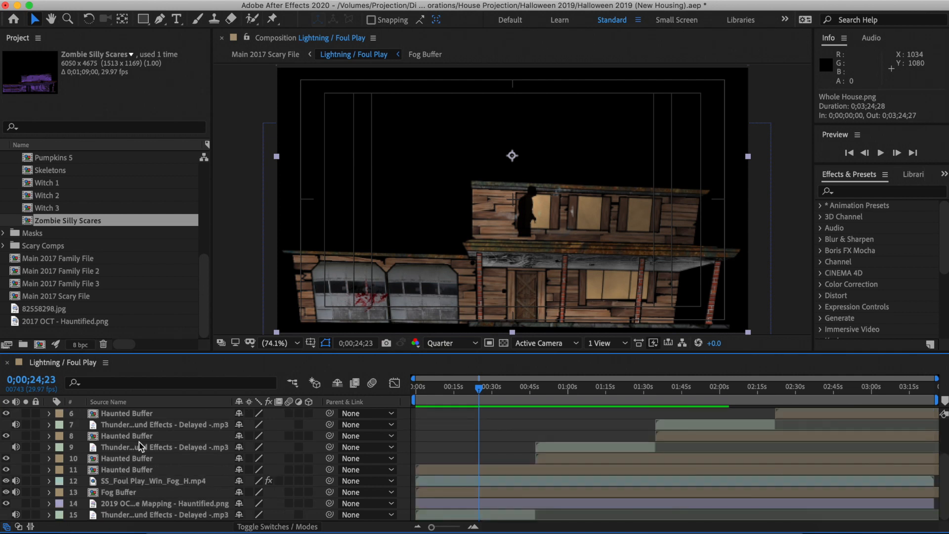
pyautogui.click(138, 503)
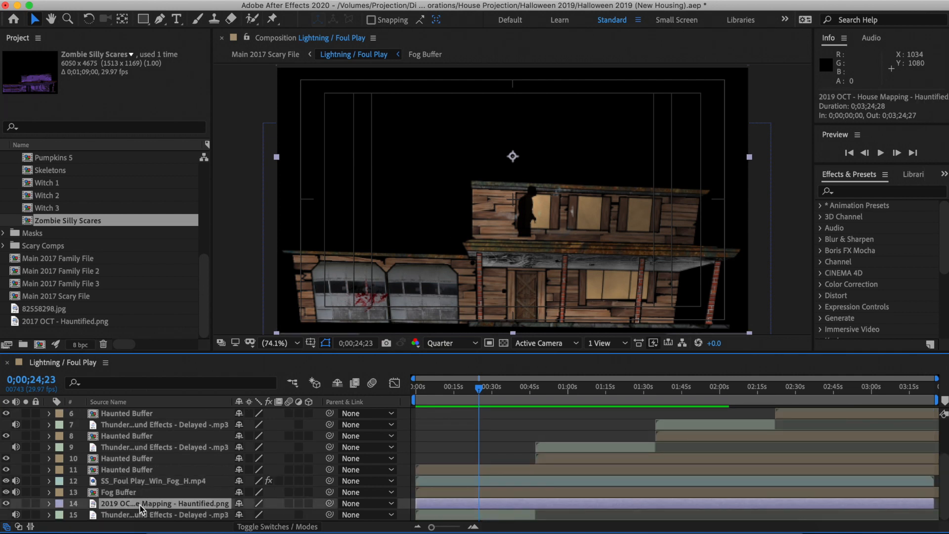
pyautogui.click(49, 504)
pyautogui.scroll(-1, 117, 494)
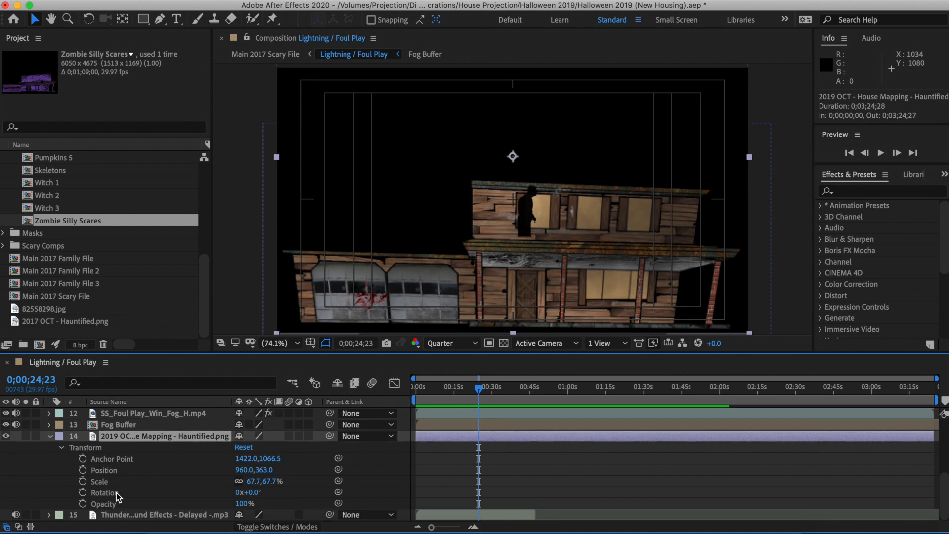
pyautogui.scroll(2, 116, 493)
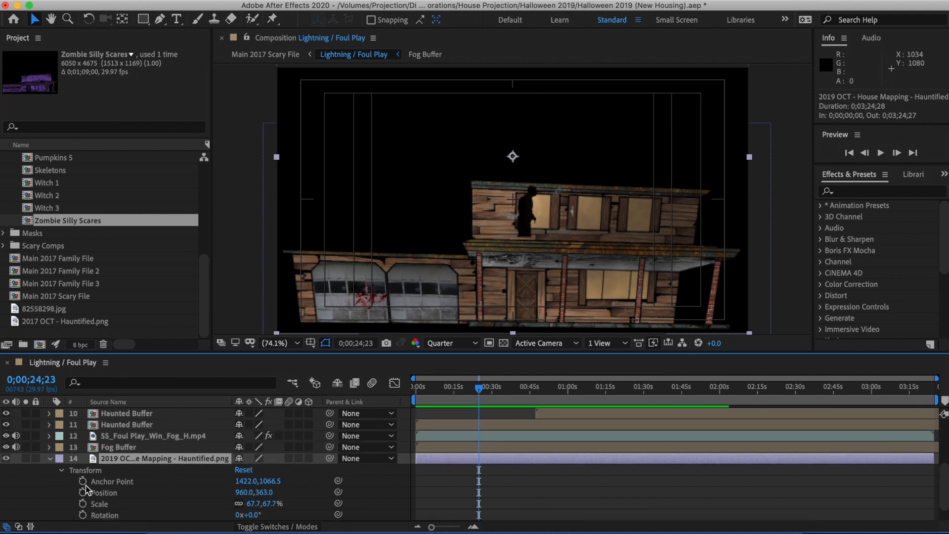
pyautogui.click(50, 459)
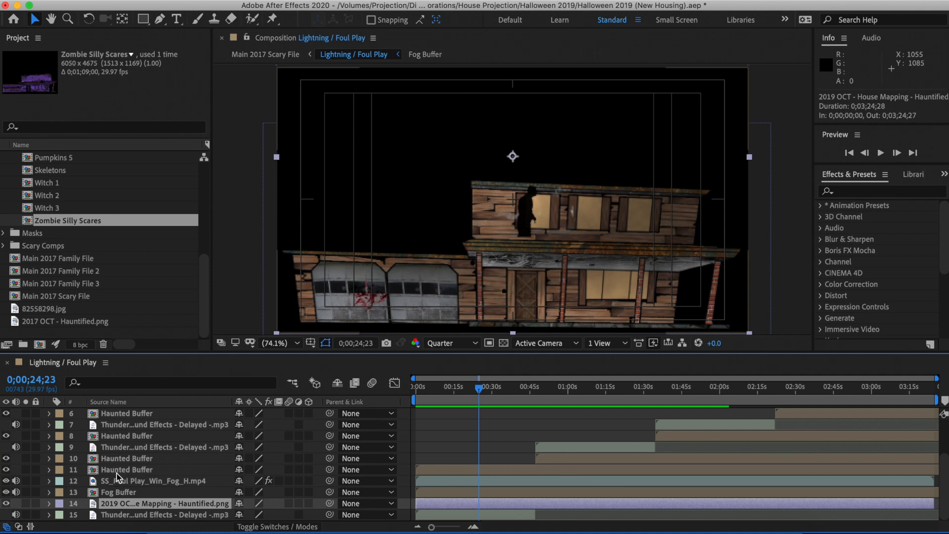
# - Reveal the transform properties of Haunted Buffer layer 11 and show its opacity keyframes within about the first two and a half seconds
pyautogui.click(139, 472)
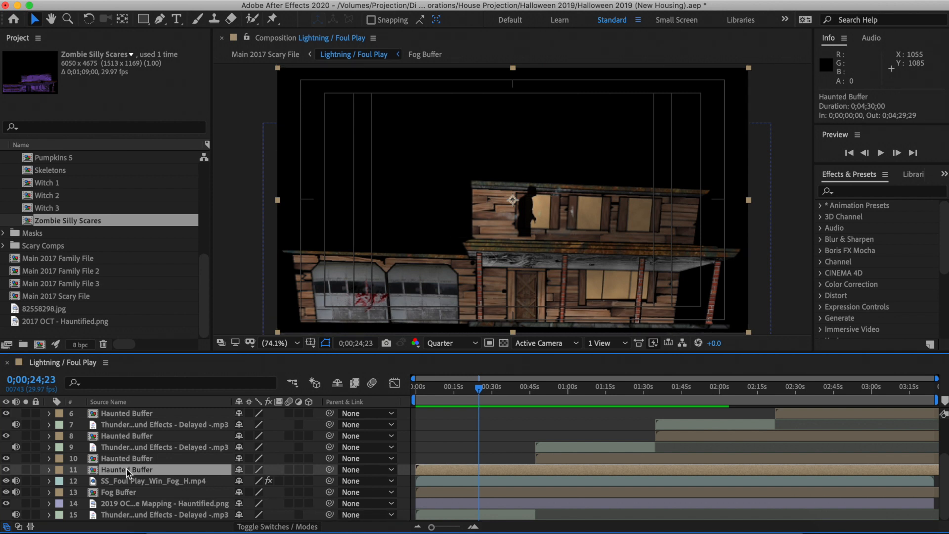
pyautogui.click(49, 469)
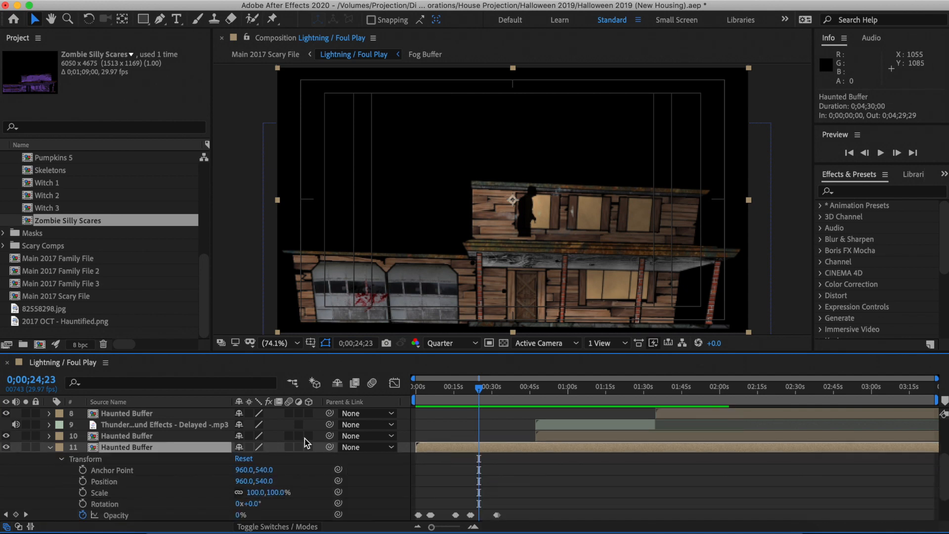
pyautogui.moveTo(479, 392); pyautogui.dragTo(403, 388)
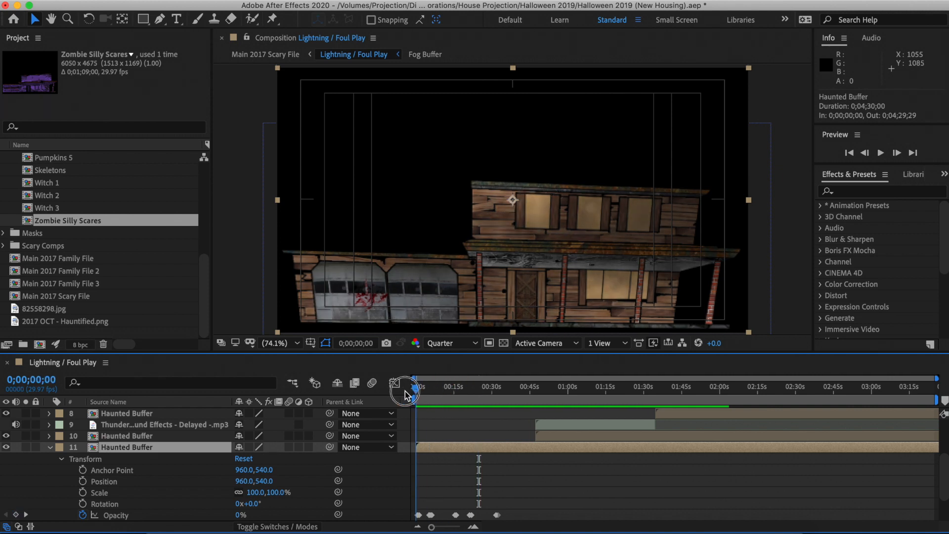
pyautogui.scroll(-2, 478, 438)
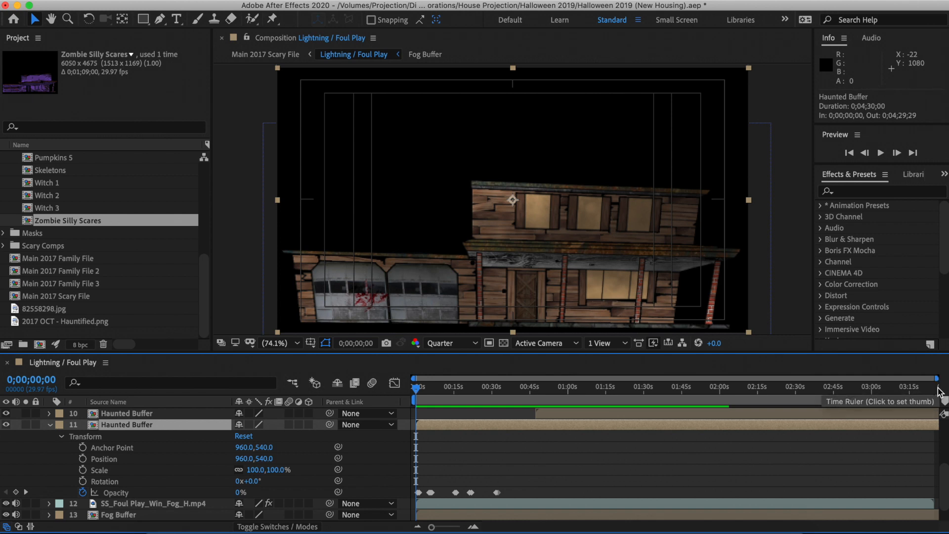
pyautogui.moveTo(937, 379); pyautogui.dragTo(424, 405)
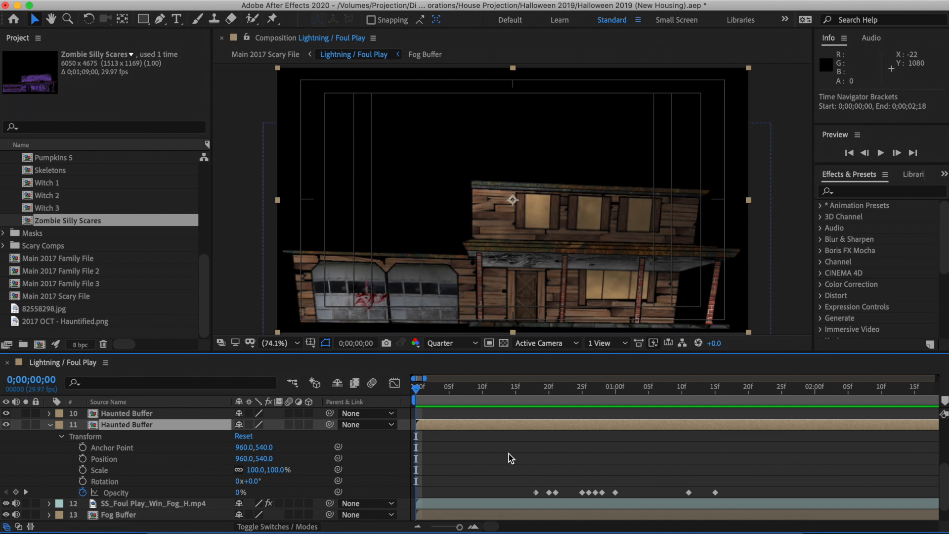
# - Preview the opening lightning flash and return the playhead to frame 14, just before the first opacity keyframe
pyautogui.press('space')
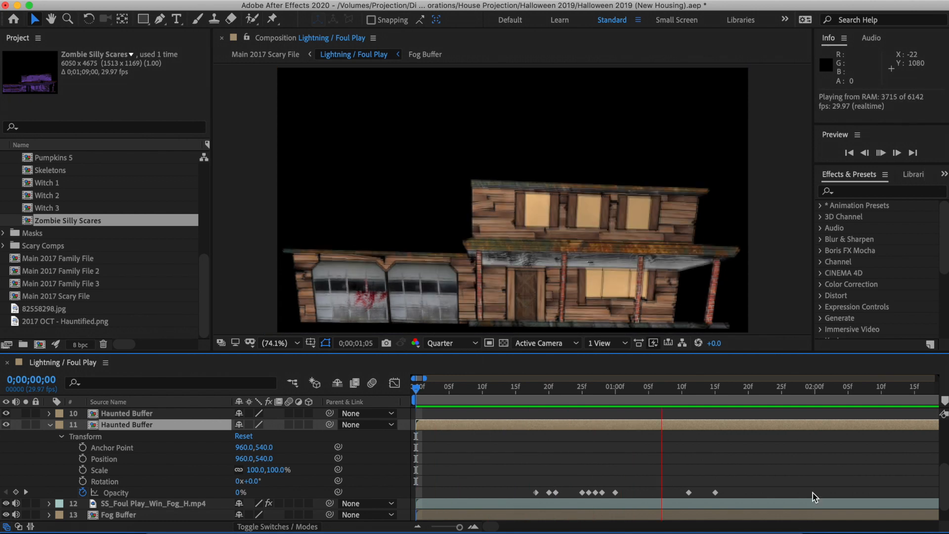
pyautogui.press('space')
pyautogui.moveTo(721, 391); pyautogui.dragTo(508, 391)
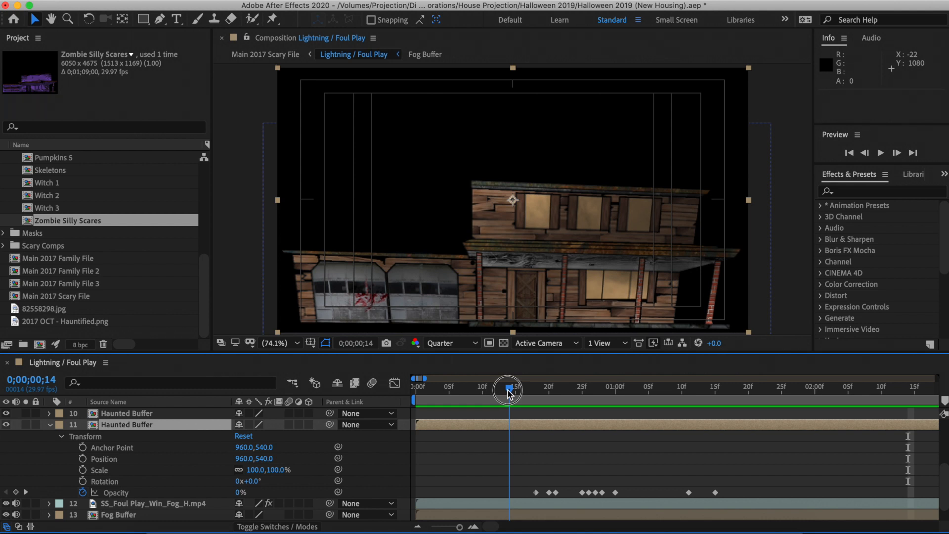
# - Examine the Haunted Buffer layer's opacity keyframes between frame 18 and the one-second mark, ending back at frame 21
pyautogui.moveTo(512, 393); pyautogui.dragTo(534, 391)
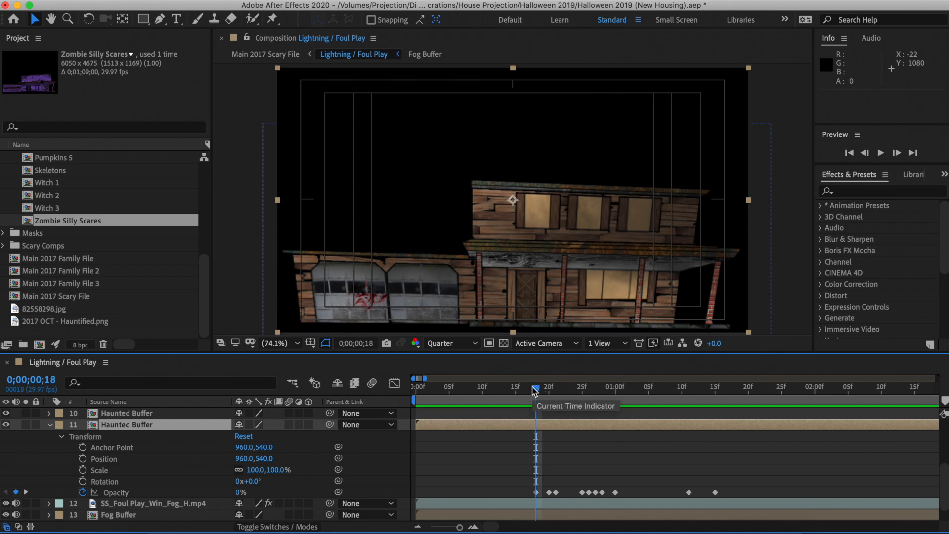
pyautogui.moveTo(535, 387); pyautogui.dragTo(549, 388)
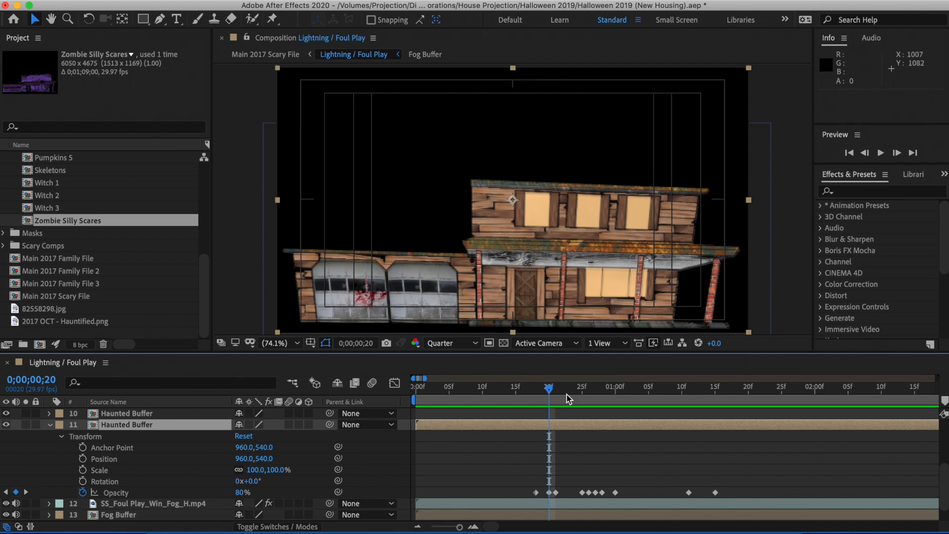
pyautogui.click(550, 388)
pyautogui.moveTo(550, 389); pyautogui.dragTo(554, 391)
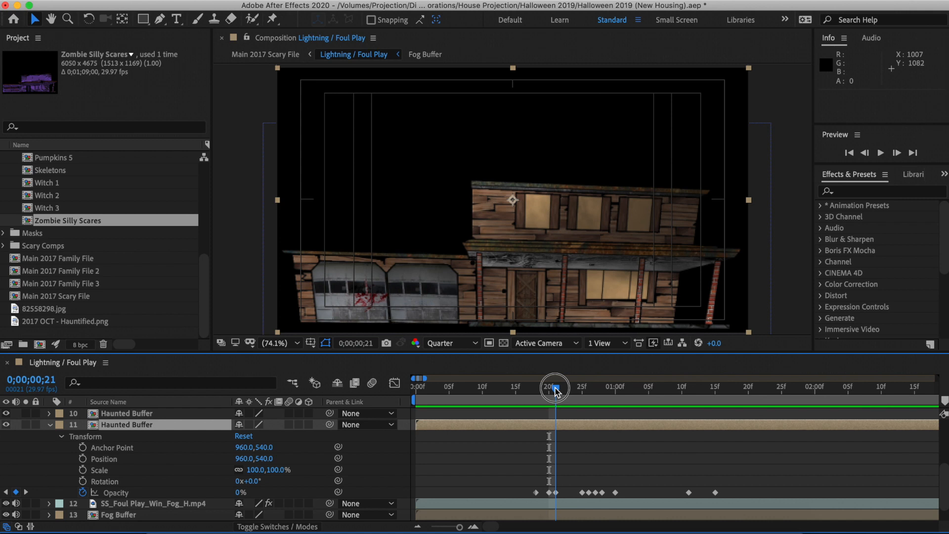
pyautogui.moveTo(555, 391); pyautogui.dragTo(614, 387)
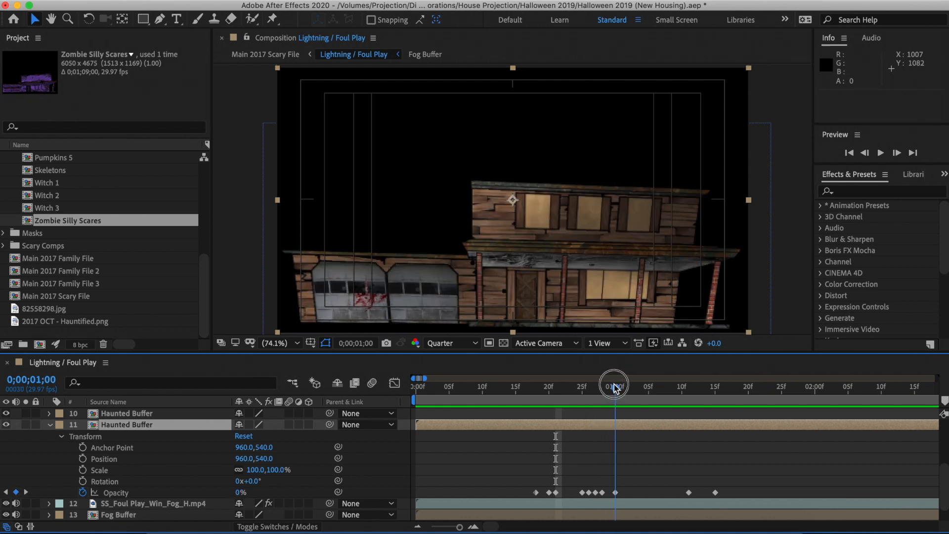
pyautogui.moveTo(610, 387)
pyautogui.mouseDown()
pyautogui.moveTo(582, 390)
pyautogui.moveTo(616, 389)
pyautogui.mouseUp()
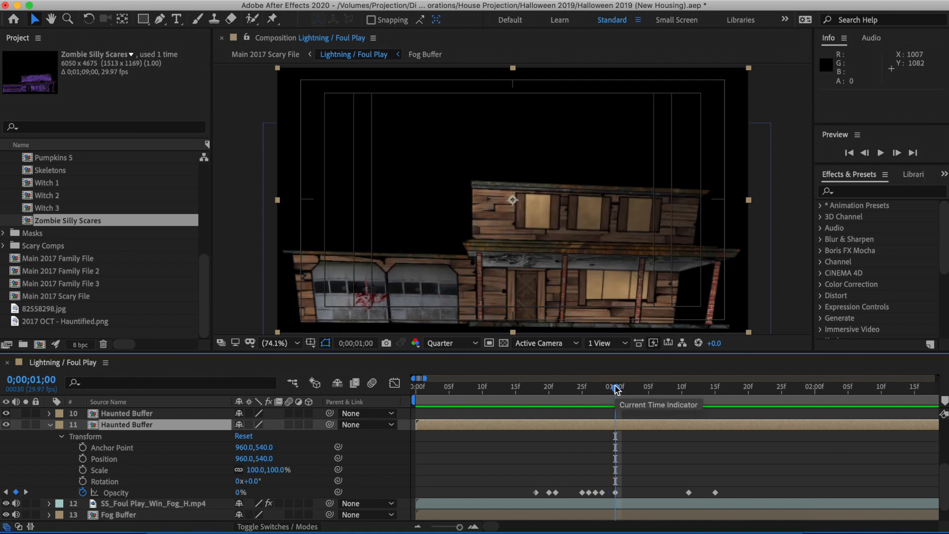
pyautogui.moveTo(615, 390); pyautogui.dragTo(557, 386)
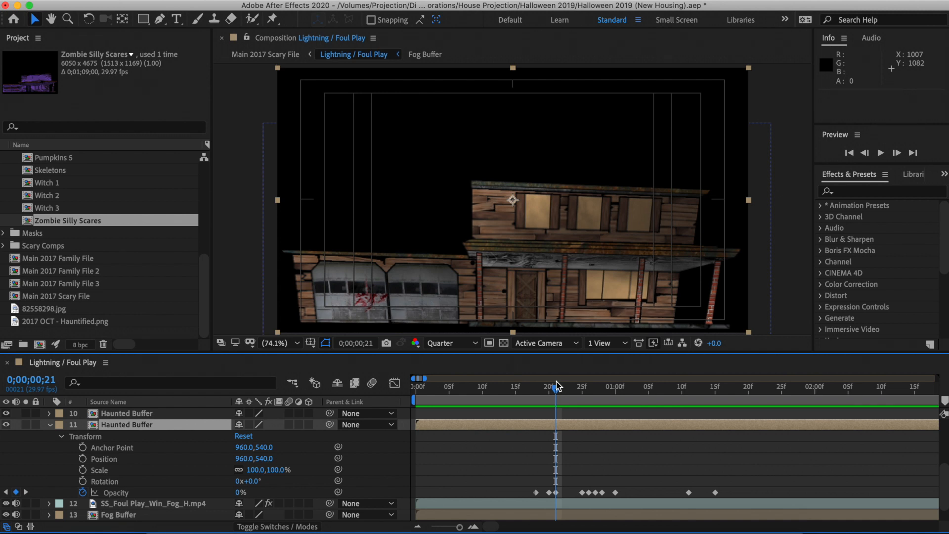
pyautogui.click(557, 390)
# - Move the playhead back to frame 2 and preview the first lightning flash sequence again
pyautogui.moveTo(556, 391); pyautogui.dragTo(455, 394)
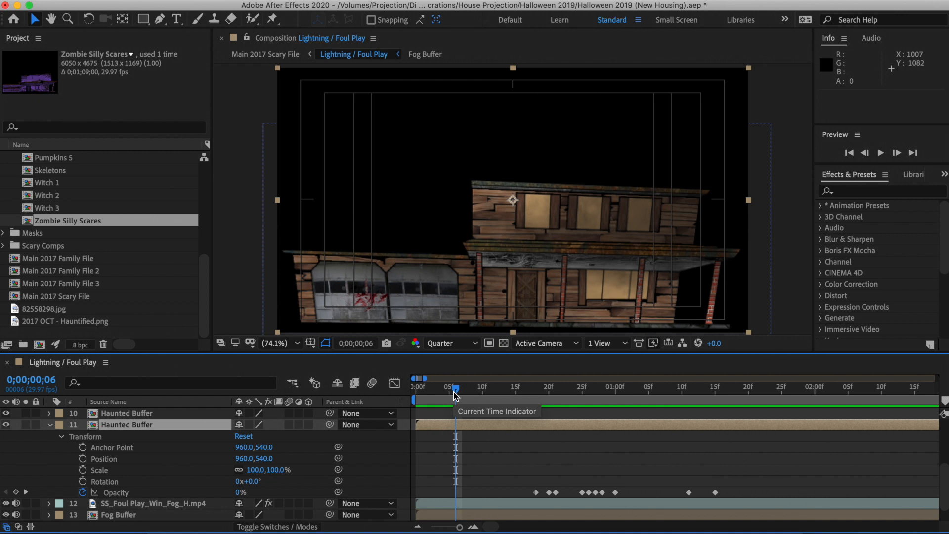
pyautogui.moveTo(455, 394); pyautogui.dragTo(428, 394)
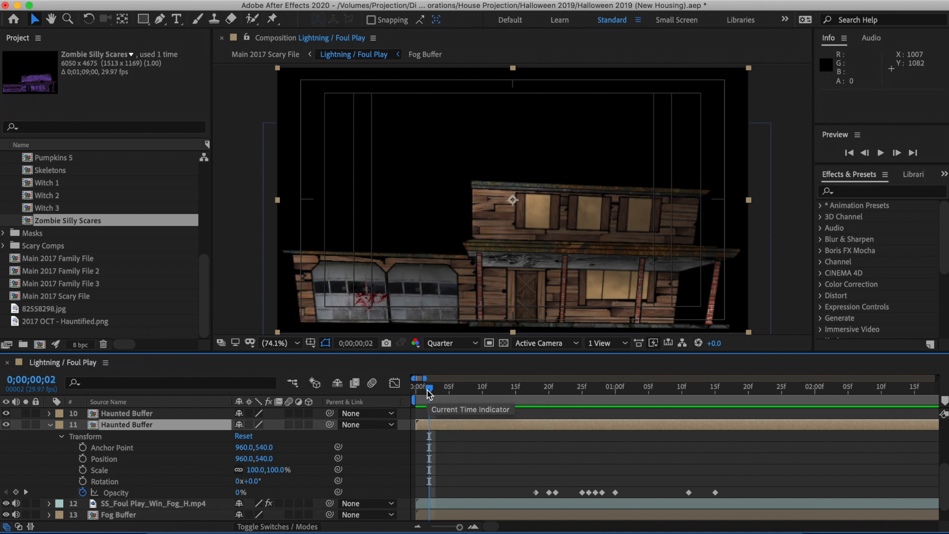
pyautogui.press('space')
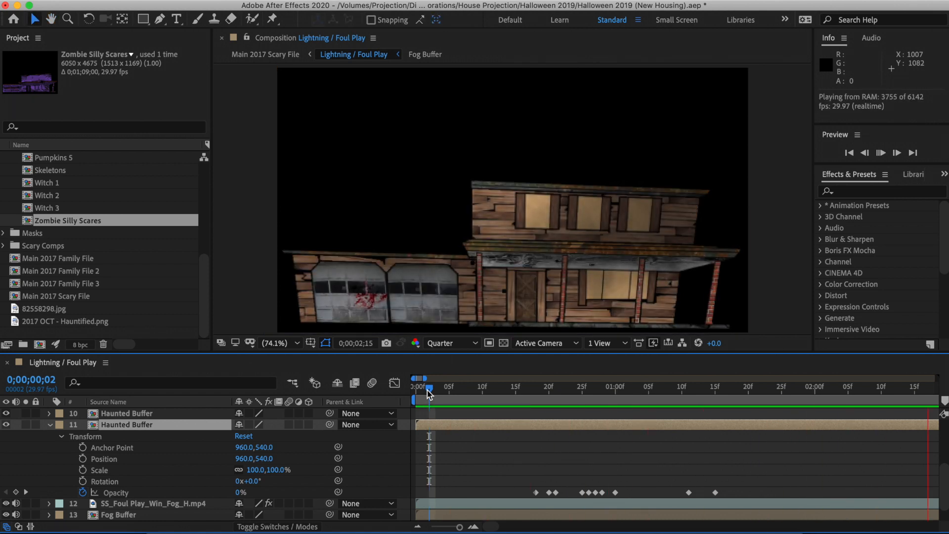
pyautogui.press('space')
pyautogui.moveTo(636, 387); pyautogui.dragTo(443, 402)
pyautogui.press('space')
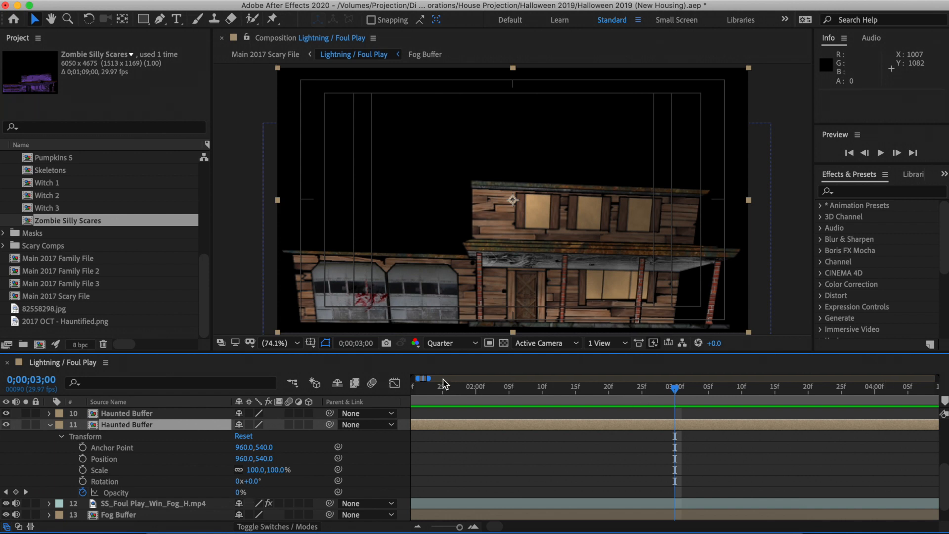
# - Extend the visible time range to about 19 seconds and examine the later opacity keyframes, moving the playhead to 0;00;16;15
pyautogui.moveTo(429, 378); pyautogui.dragTo(443, 380)
pyautogui.moveTo(456, 380); pyautogui.dragTo(851, 390)
pyautogui.click(492, 390)
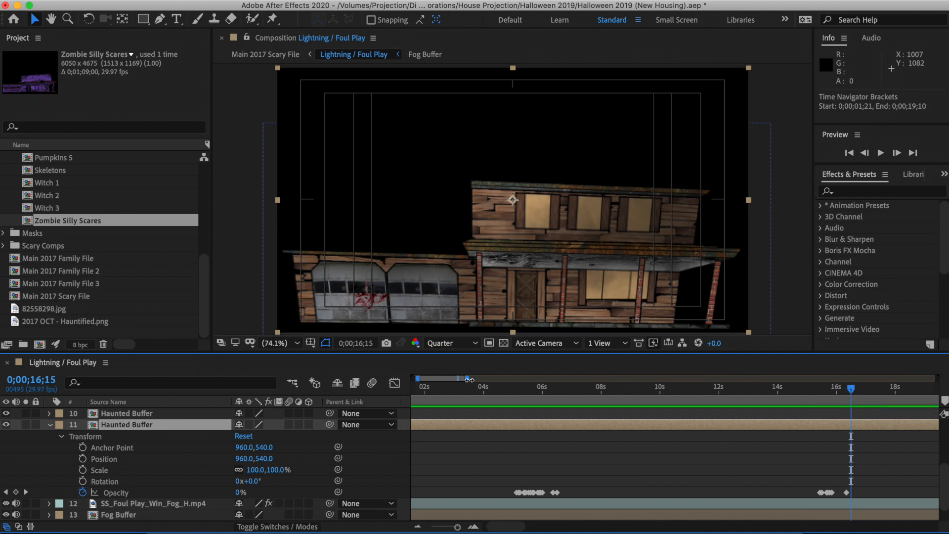
# - Return the playhead to 0;00;00;00 and review the opacity keyframes over the first 20 seconds and the full composition length
pyautogui.moveTo(467, 378); pyautogui.dragTo(942, 361)
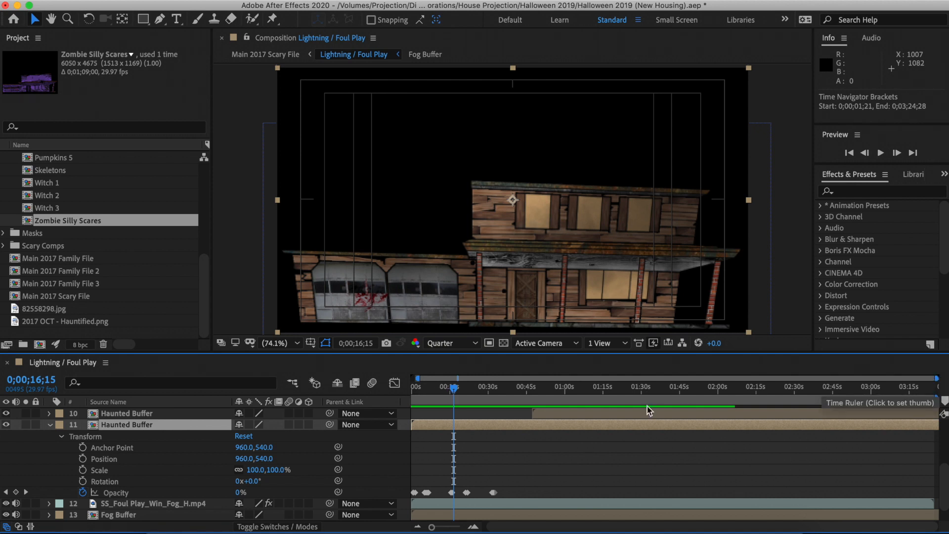
pyautogui.click(414, 388)
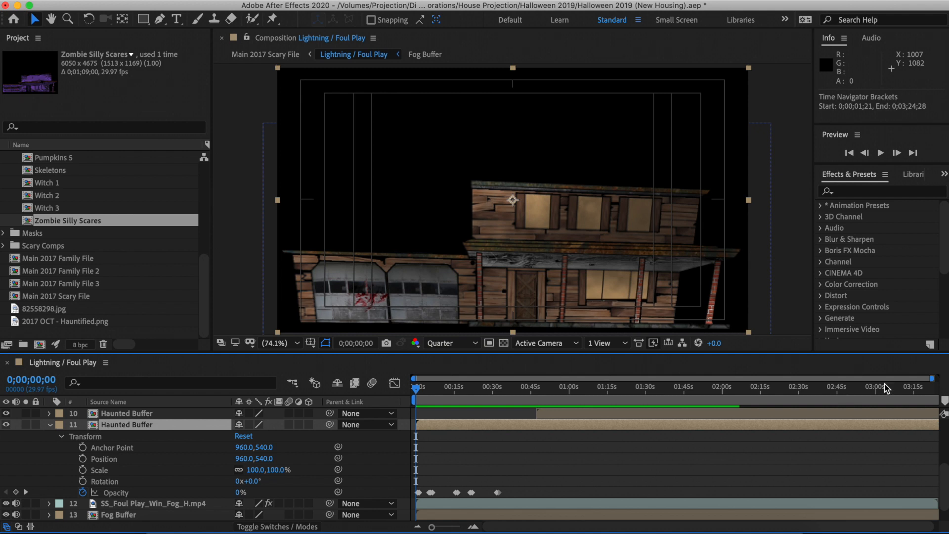
pyautogui.moveTo(932, 378); pyautogui.dragTo(470, 390)
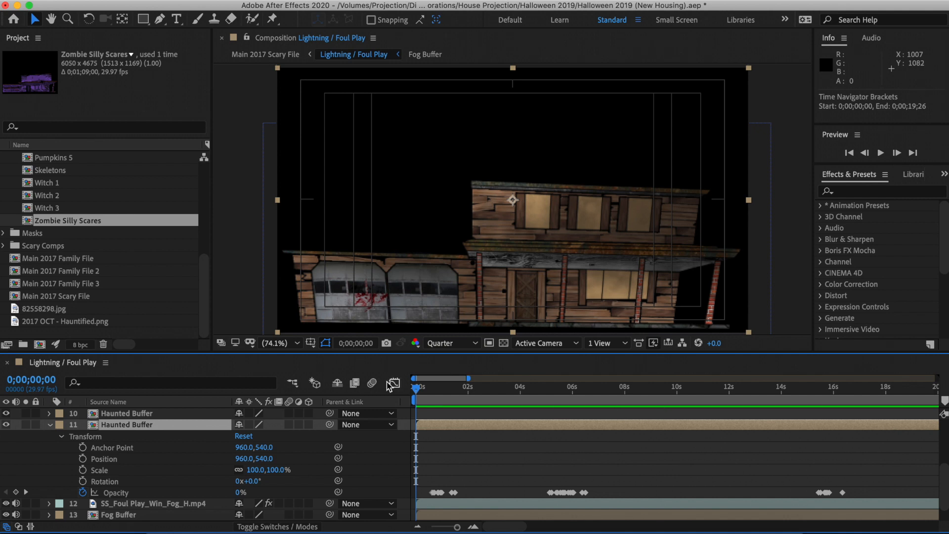
pyautogui.moveTo(468, 378); pyautogui.dragTo(945, 421)
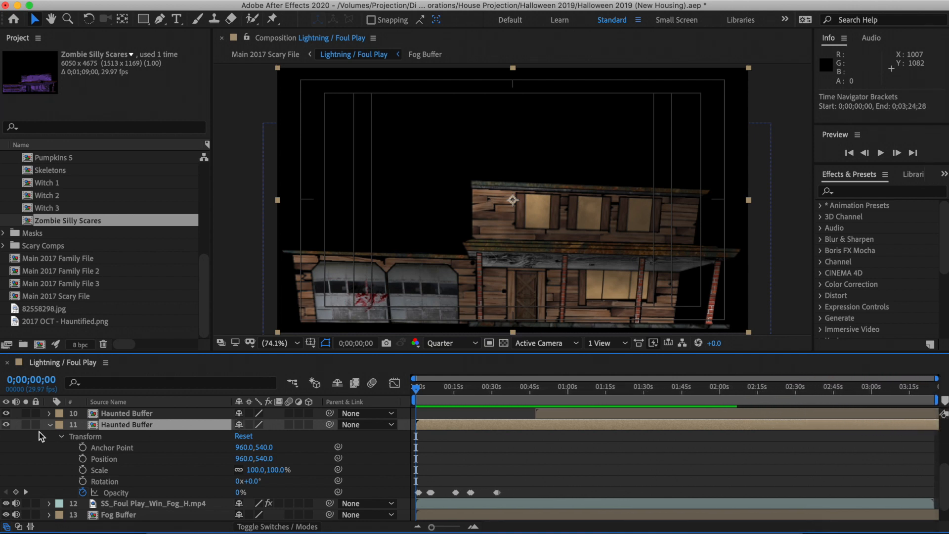
# - Collapse Haunted Buffer layer 11 and select it together with the Thunder sound effects audio in layer 15
pyautogui.click(52, 424)
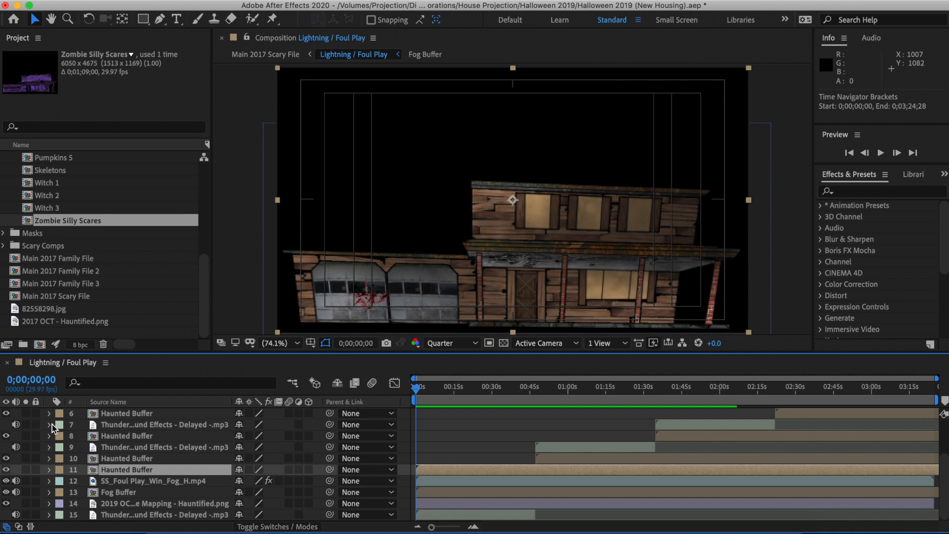
pyautogui.click(118, 470)
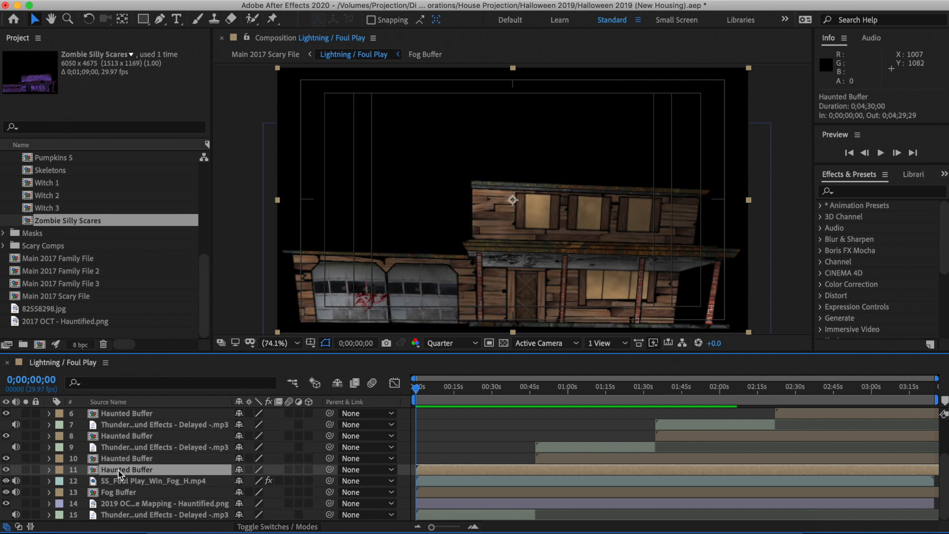
pyautogui.keyDown('super'); pyautogui.click(134, 515); pyautogui.keyUp('super')
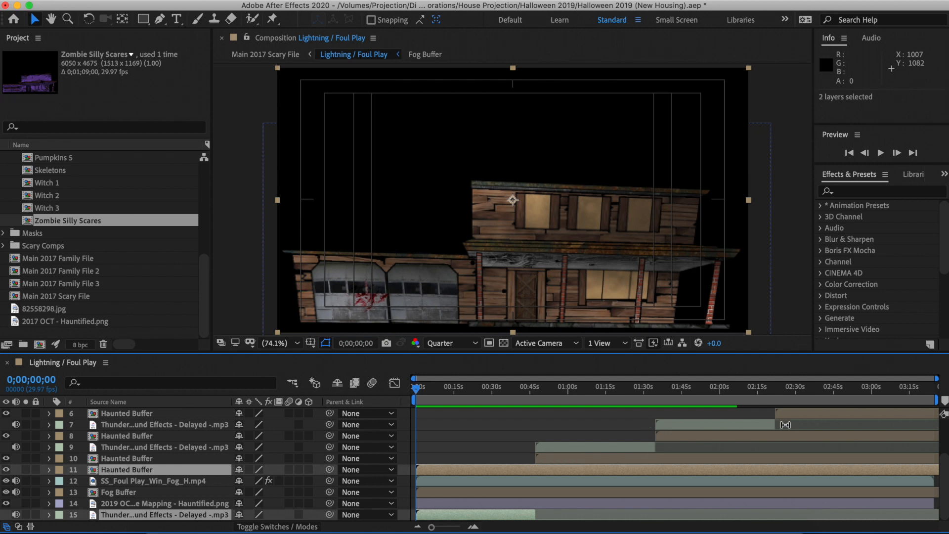
# - Examine the staggered Haunted Buffer and Thunder audio layers along the timeline, selecting Haunted Buffer layers 11, 10, 8 and 6 in turn
pyautogui.scroll(4, 786, 424)
pyautogui.scroll(1, 785, 425)
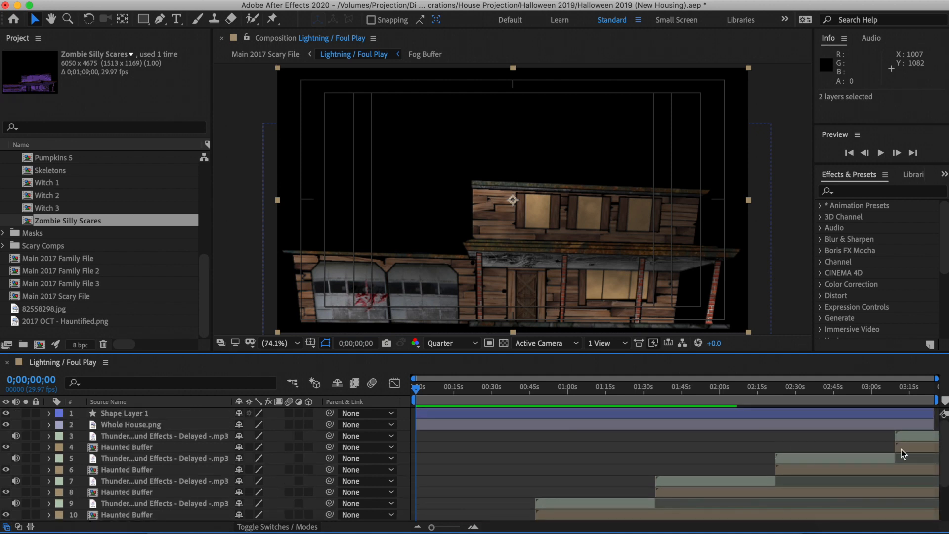
pyautogui.scroll(-5, 901, 450)
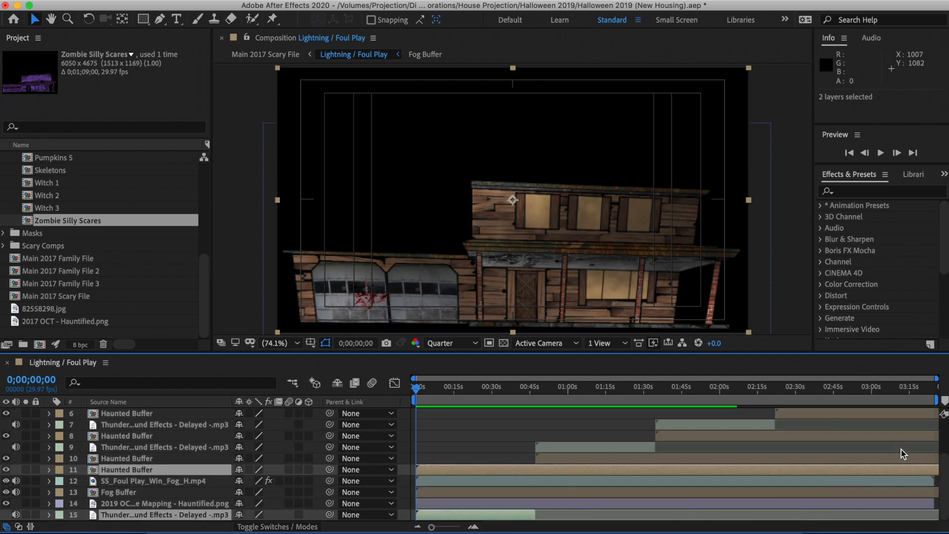
pyautogui.click(431, 456)
pyautogui.click(434, 475)
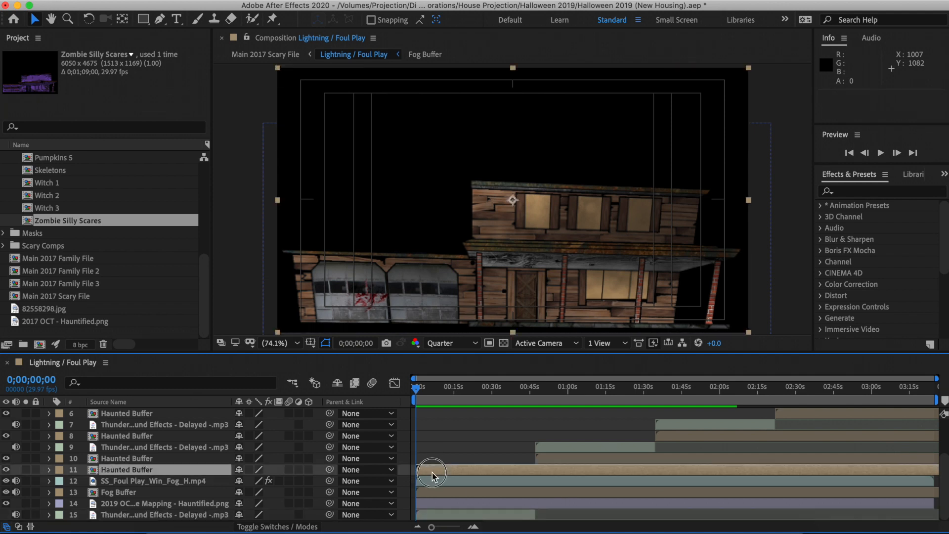
pyautogui.click(559, 459)
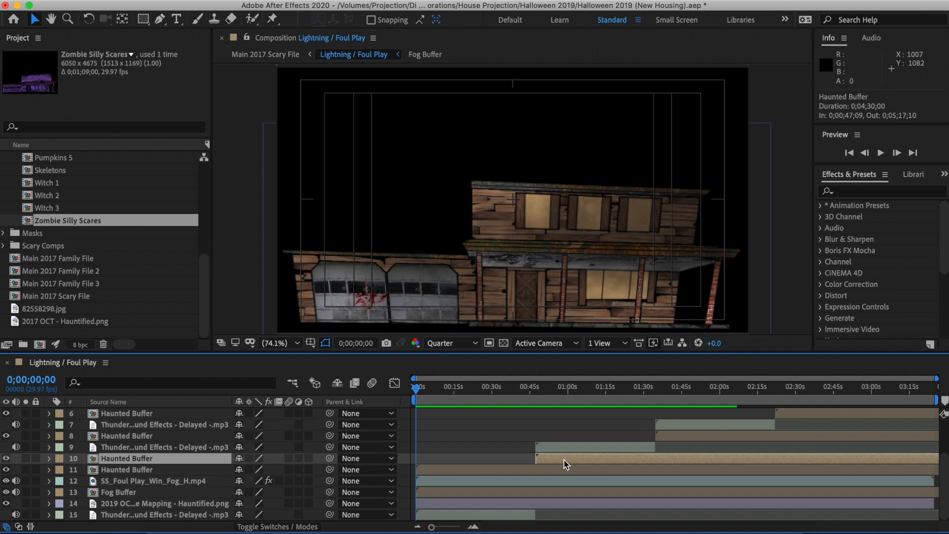
pyautogui.click(681, 438)
pyautogui.click(790, 414)
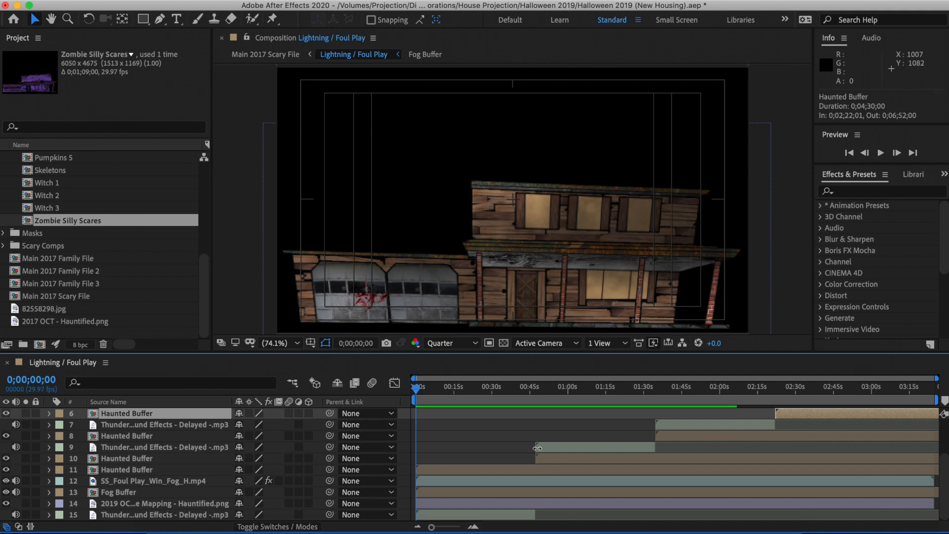
pyautogui.scroll(3, 705, 447)
pyautogui.scroll(-3, 705, 448)
# - Move the playhead to 0;00;42;03 and preview the transition into the second lightning and thunder pair, stopping at 0;00;58;03
pyautogui.click(527, 388)
pyautogui.click(523, 389)
pyautogui.press('space')
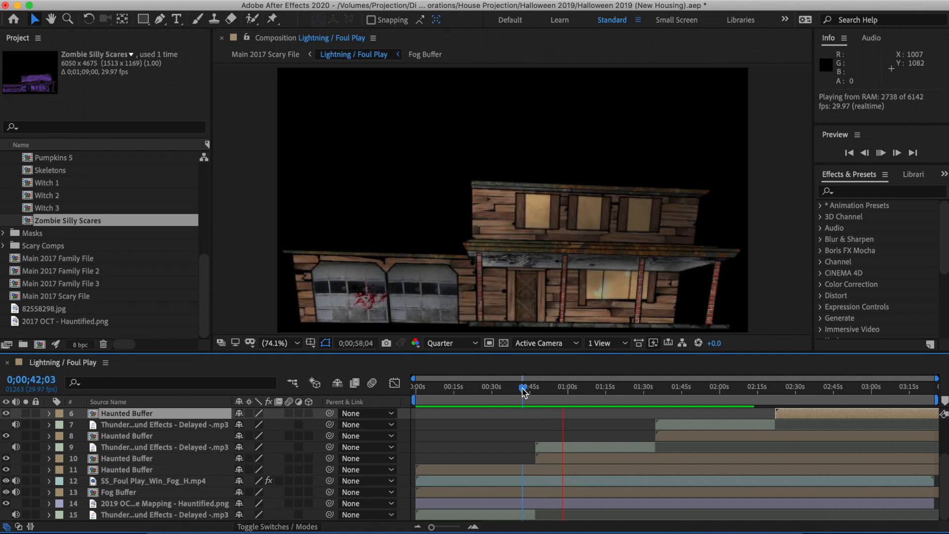
pyautogui.press('space')
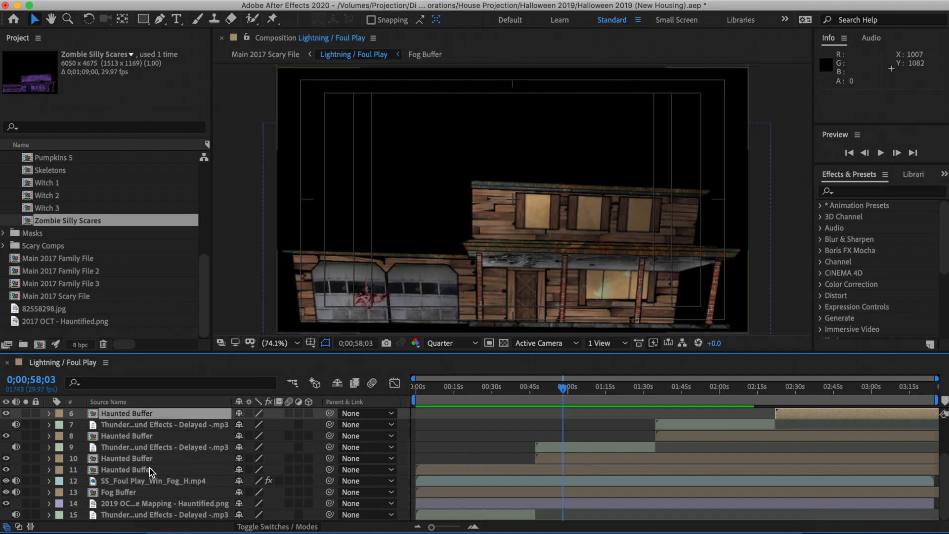
# - Select Fog Buffer layer 13 and scrub the playhead back to 0;00;22;22 to inspect the silhouette by the upstairs windows
pyautogui.scroll(2, 149, 471)
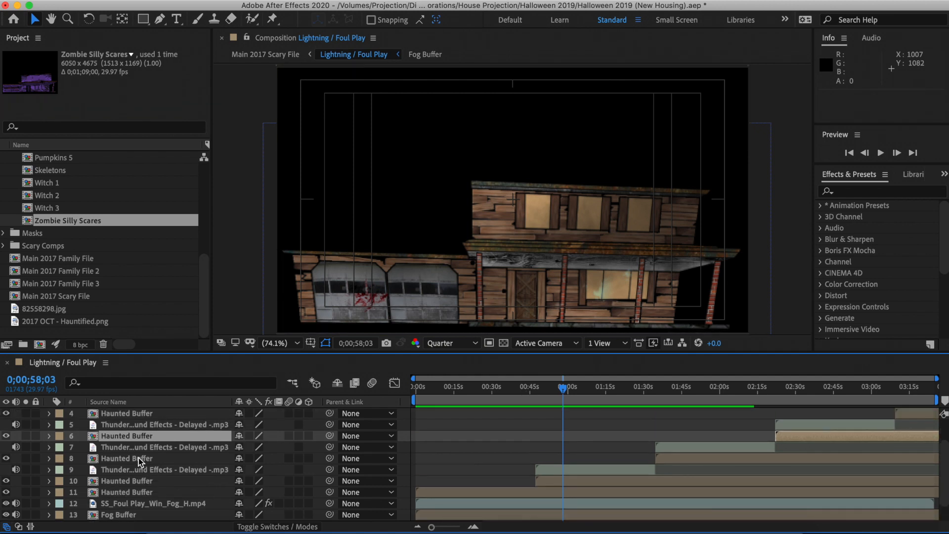
pyautogui.scroll(-1, 132, 458)
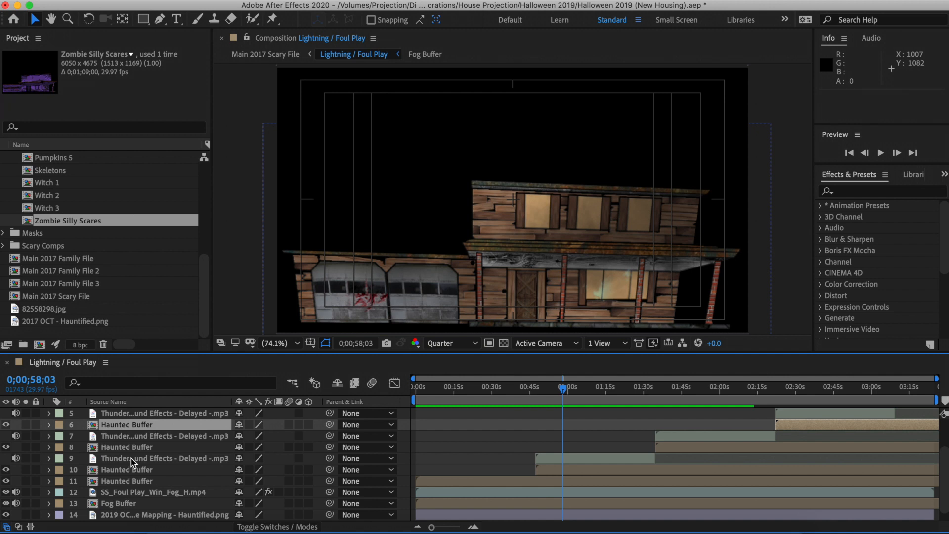
pyautogui.scroll(-1, 164, 491)
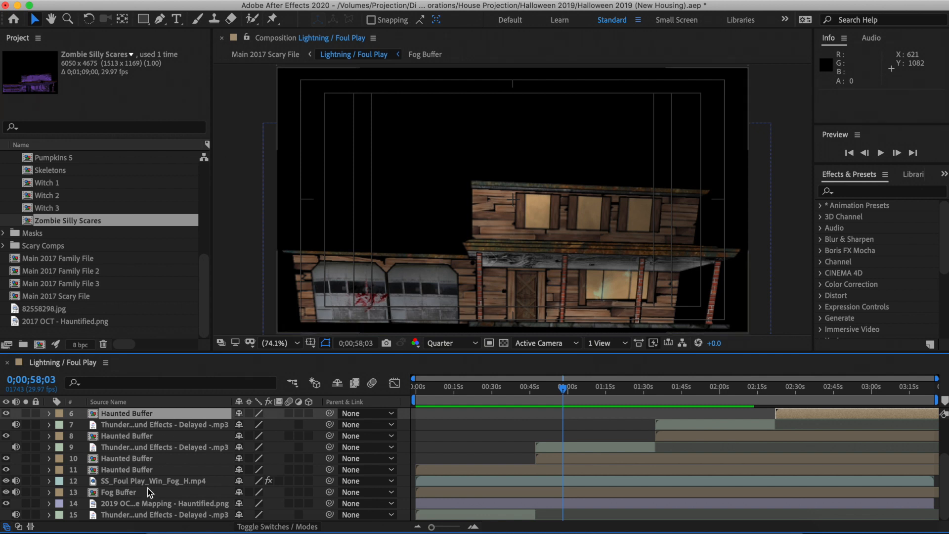
pyautogui.click(121, 493)
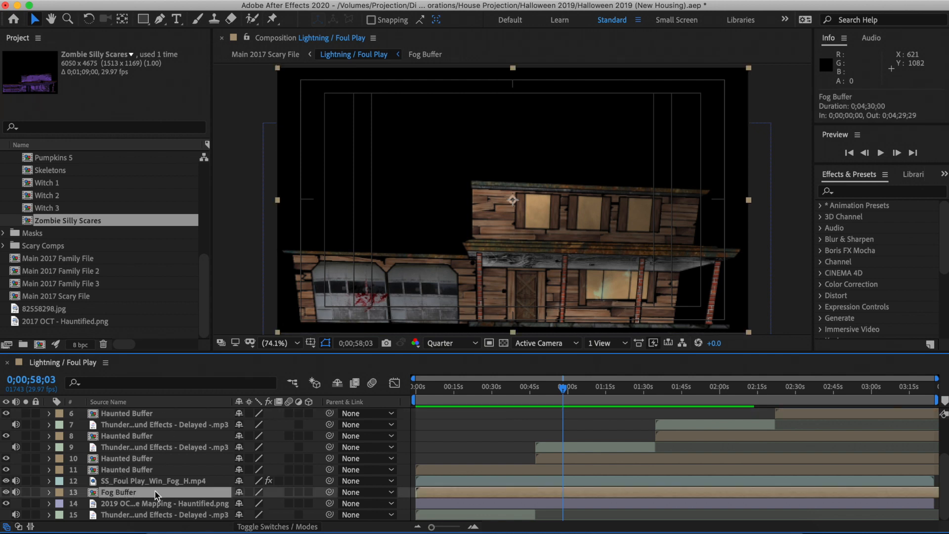
pyautogui.click(454, 388)
pyautogui.moveTo(453, 389)
pyautogui.mouseDown()
pyautogui.moveTo(423, 389)
pyautogui.moveTo(439, 389)
pyautogui.mouseUp()
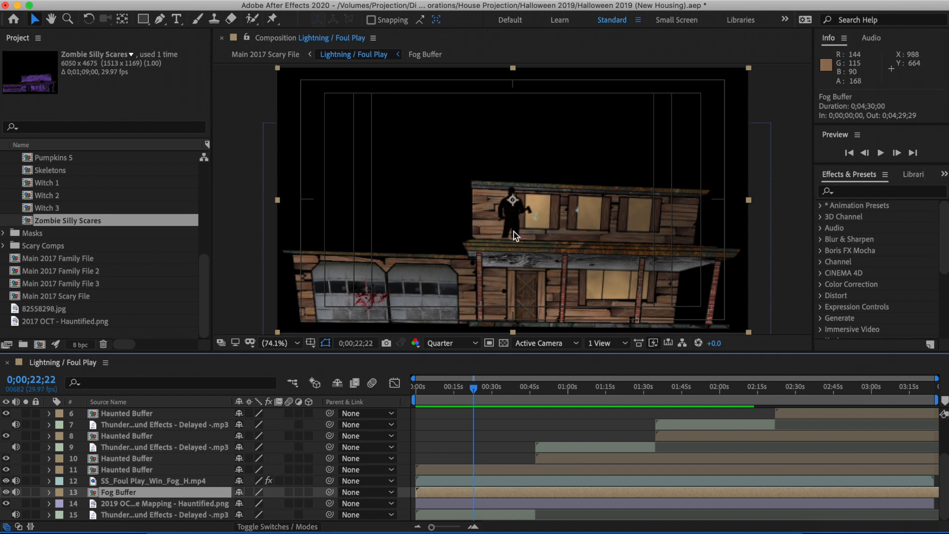
# - Expand the Fog Buffer layer's Transform properties to review them, and collapse the layer again
pyautogui.click(49, 492)
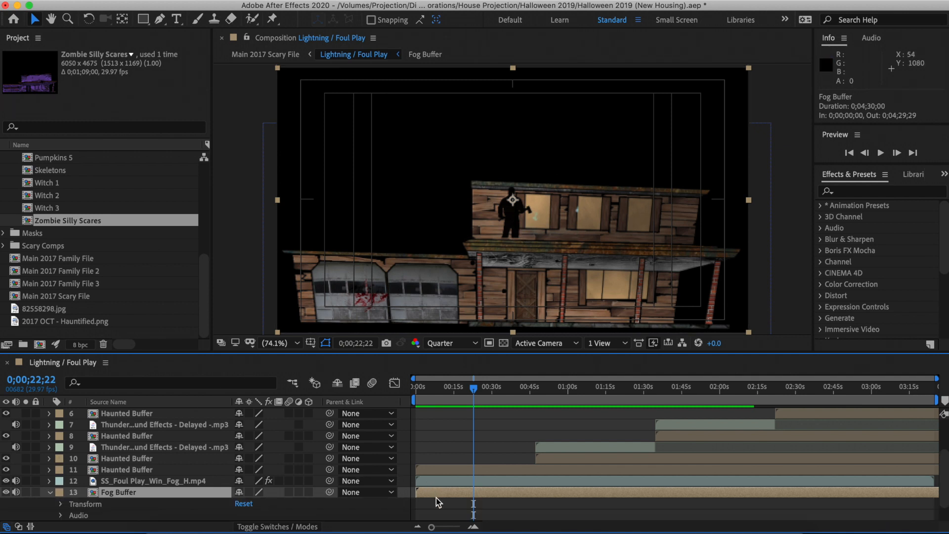
pyautogui.scroll(-2, 436, 497)
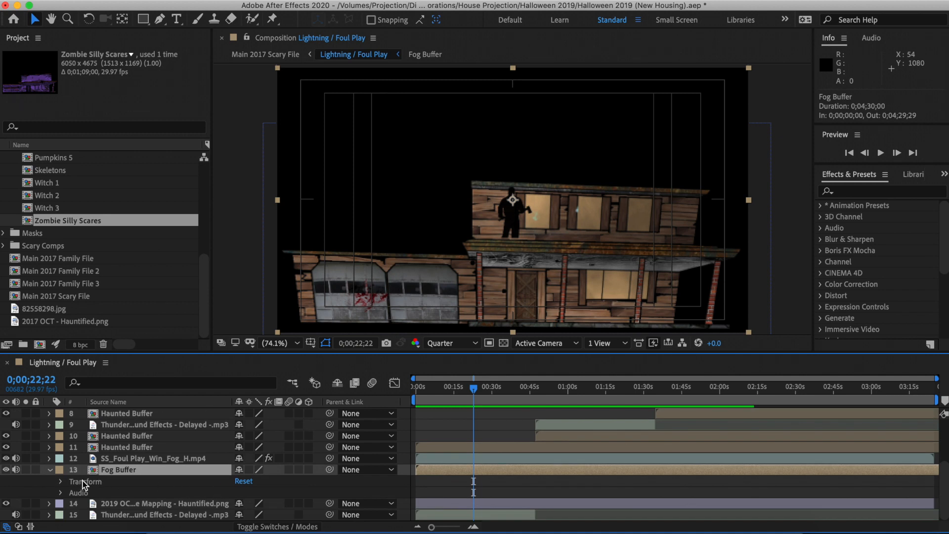
pyautogui.click(61, 481)
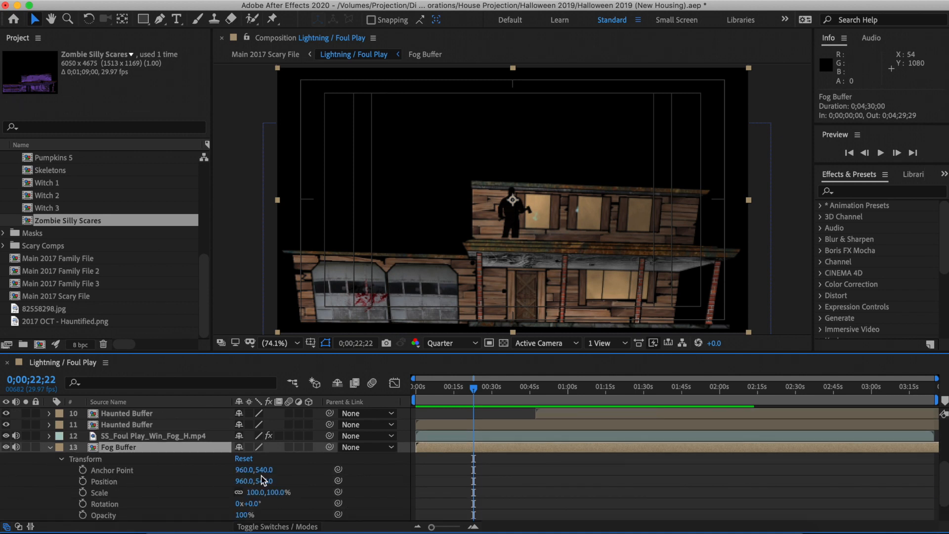
pyautogui.scroll(-4, 383, 474)
pyautogui.scroll(6, 383, 475)
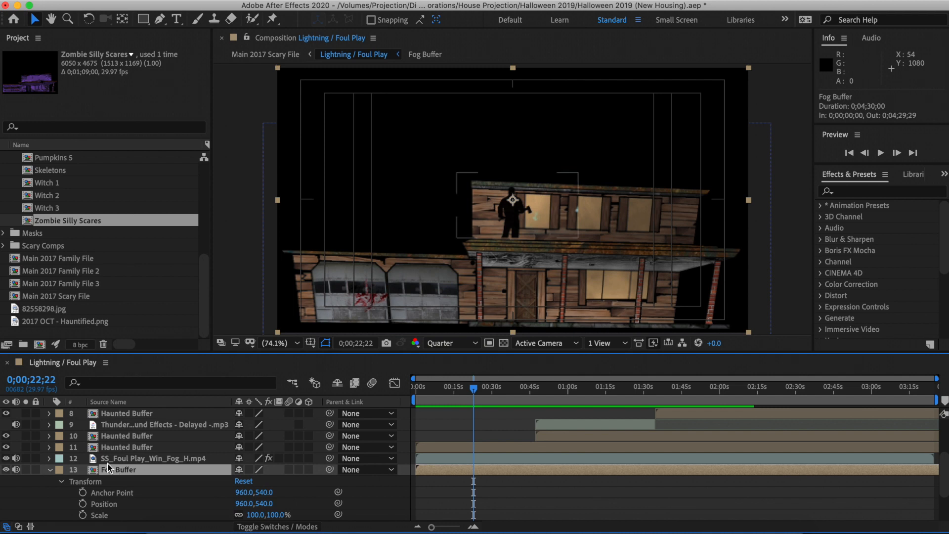
pyautogui.click(51, 470)
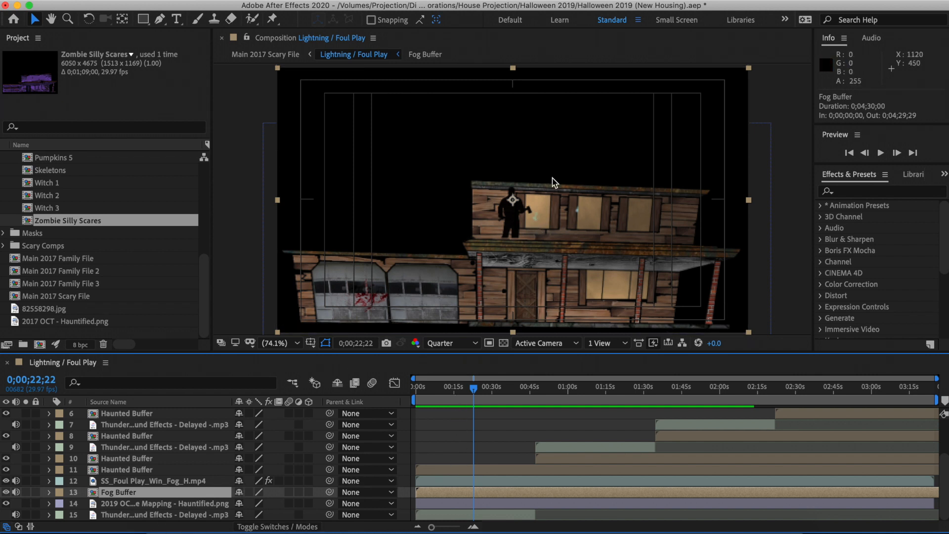
# - Scrub the playhead to 0;00;21;05 and on to 0;00;33;22 to follow the silhouette across the upper floor, and review the uppermost layers
pyautogui.moveTo(474, 389)
pyautogui.mouseDown()
pyautogui.moveTo(426, 390)
pyautogui.moveTo(470, 389)
pyautogui.mouseUp()
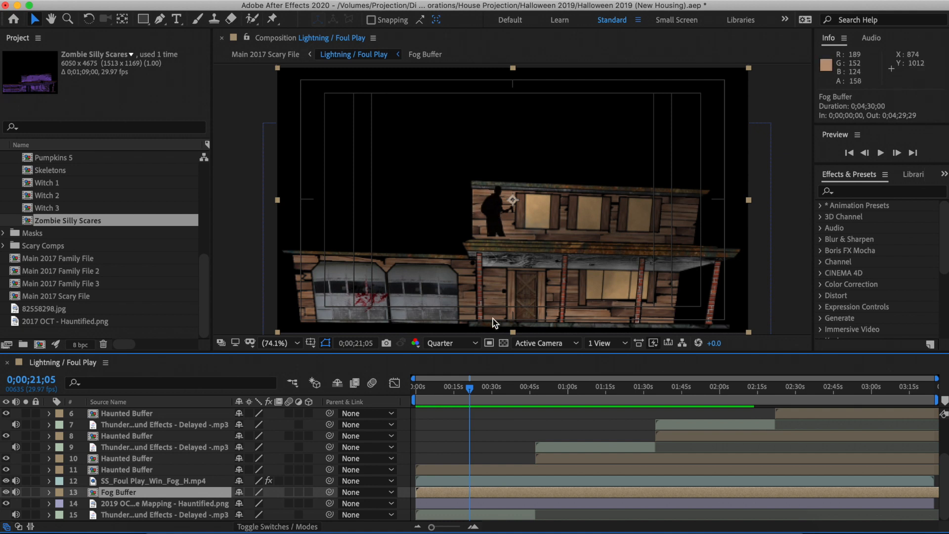
pyautogui.moveTo(473, 392); pyautogui.dragTo(501, 391)
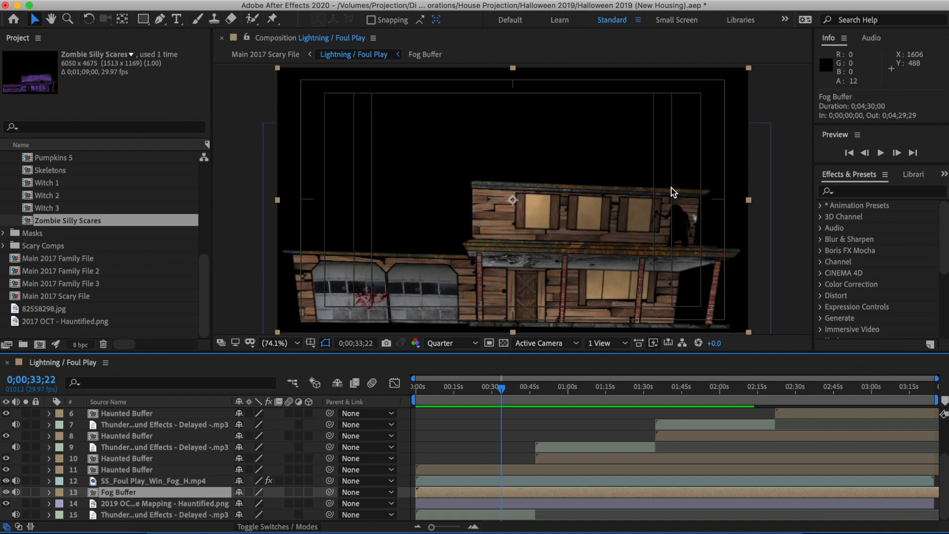
pyautogui.scroll(5, 199, 440)
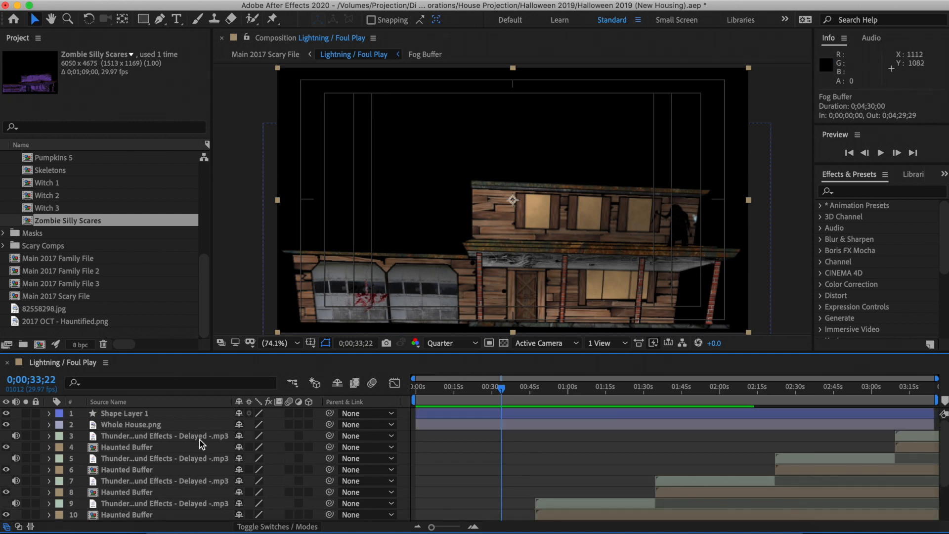